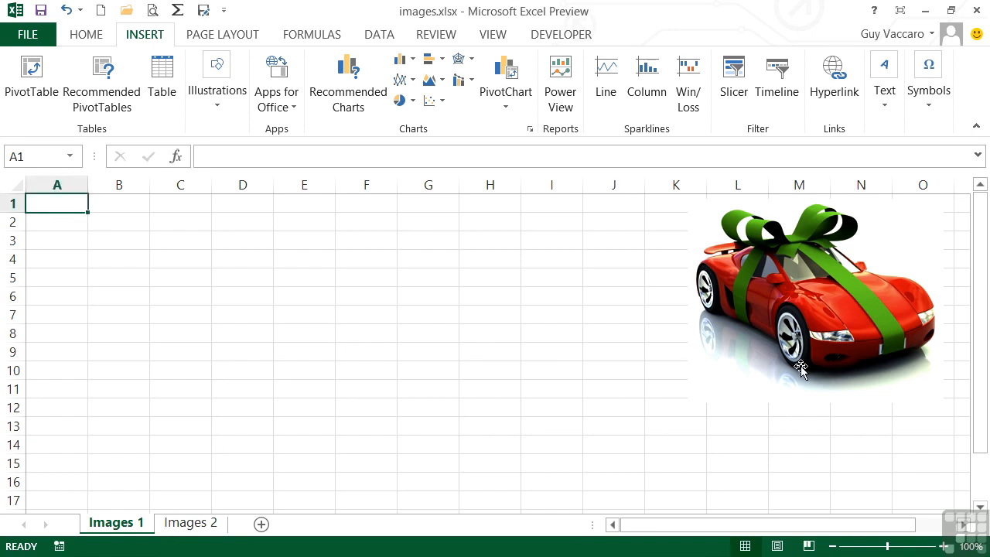
Search Office.com Clip Art for "girl" among the online pictures for the Images 1 sheet
{"action": "left_click", "coordinate": [194, 523]}
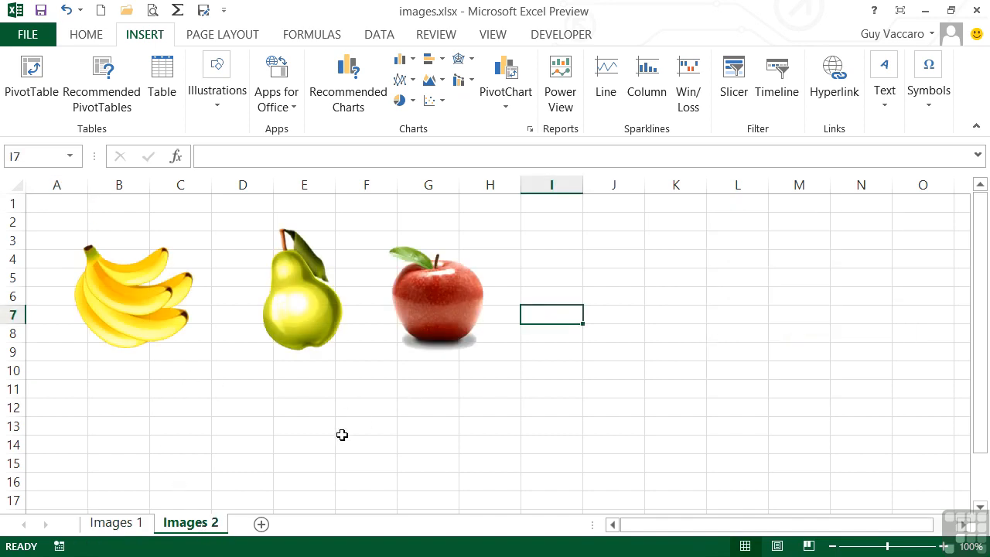
{"action": "left_click", "coordinate": [123, 524]}
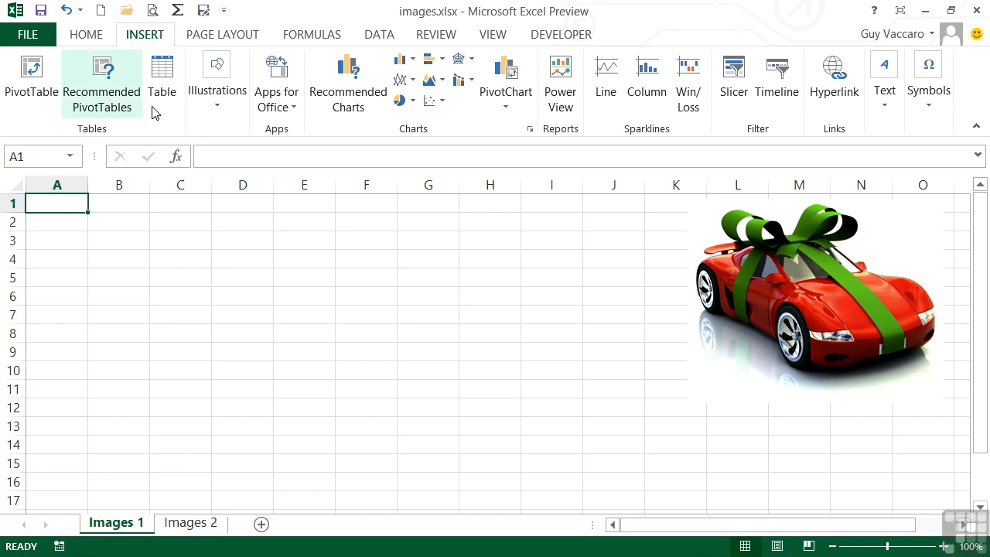
{"action": "left_click", "coordinate": [219, 114]}
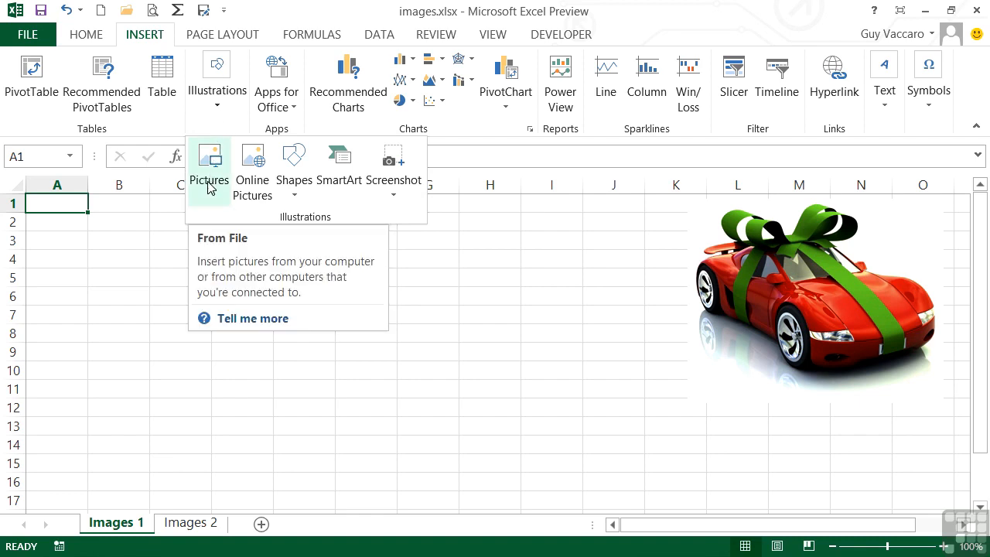
{"action": "left_click", "coordinate": [259, 181]}
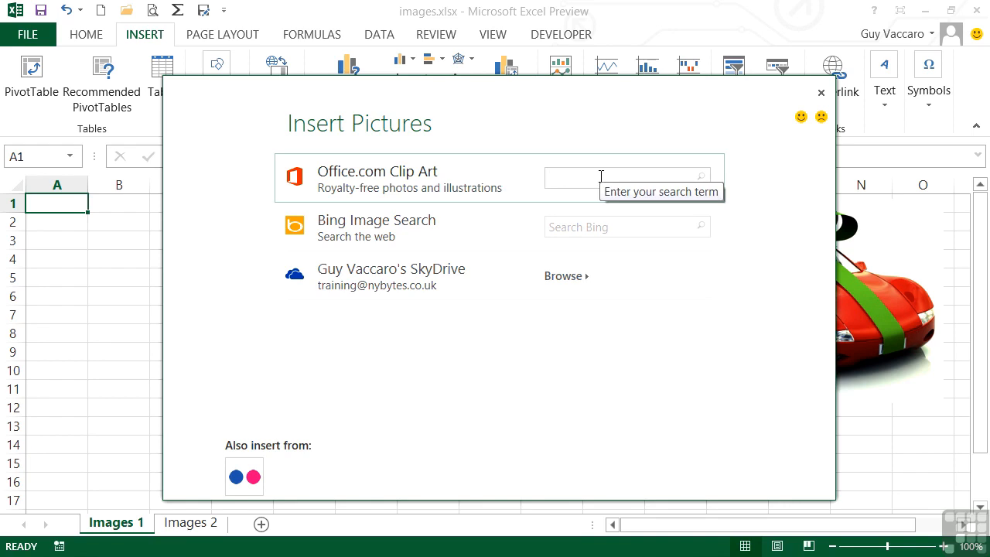
{"action": "left_click", "coordinate": [569, 227]}
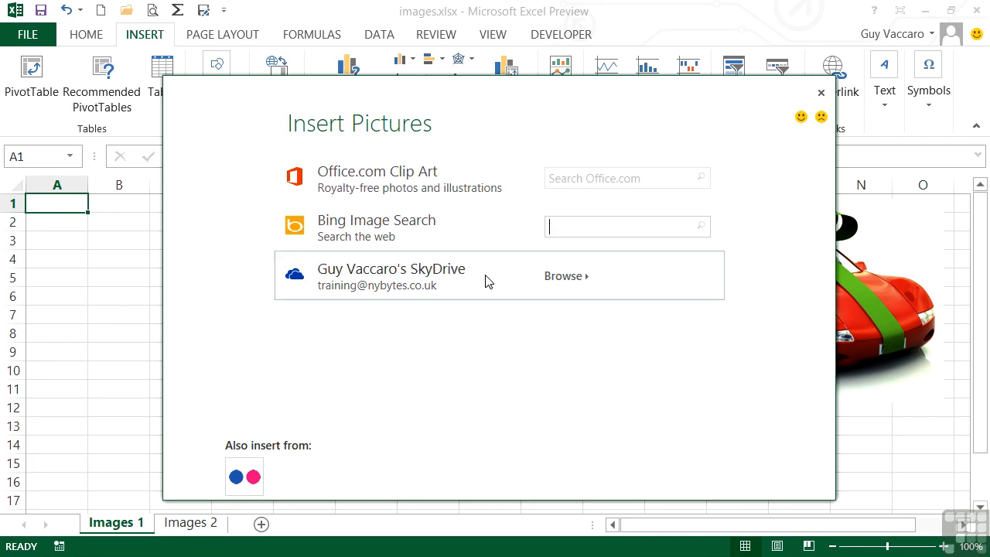
{"action": "left_click", "coordinate": [571, 177]}
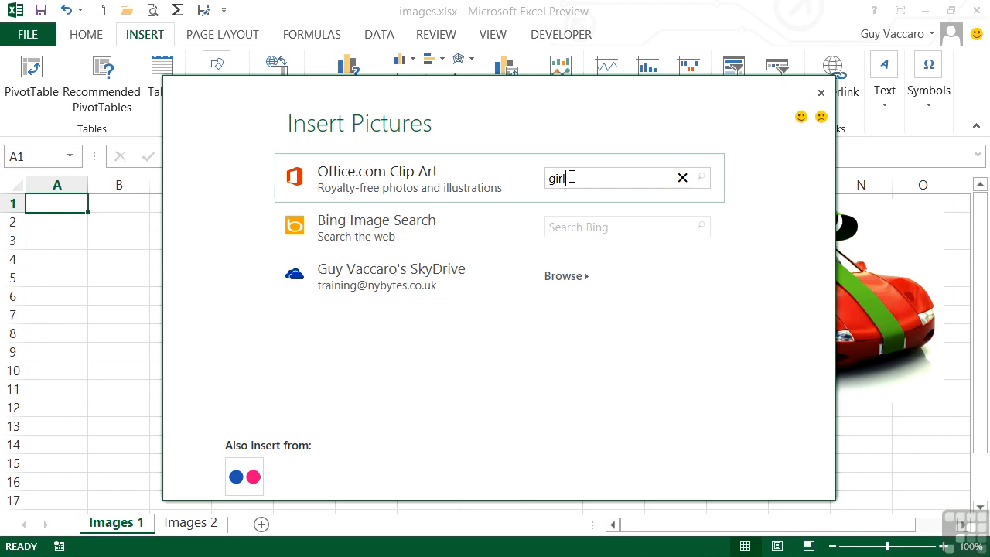
{"action": "key", "text": "Return"}
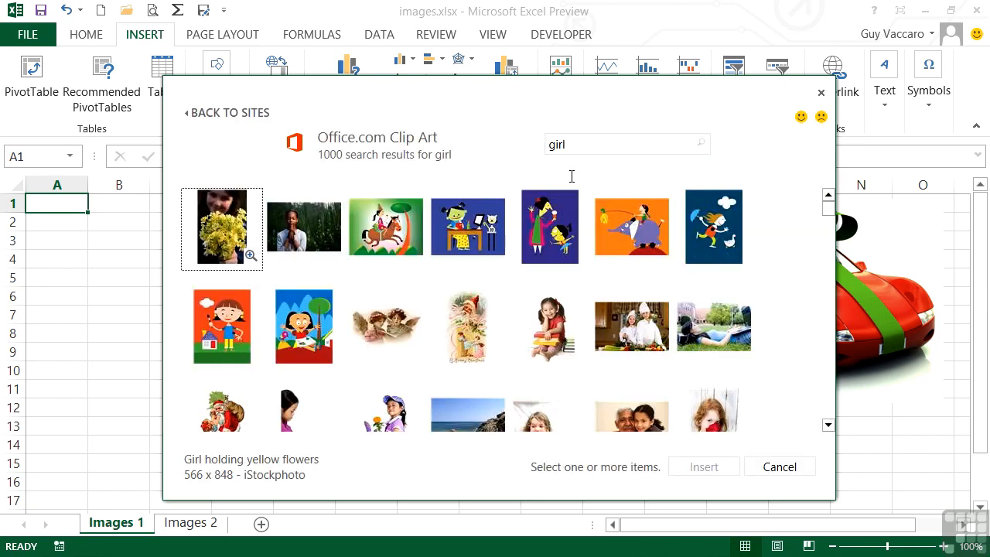
Select the clip art picture of five young girls ready for school and preview it enlarged
{"action": "scroll", "coordinate": [824, 225], "scroll_direction": "down", "scroll_amount": 5}
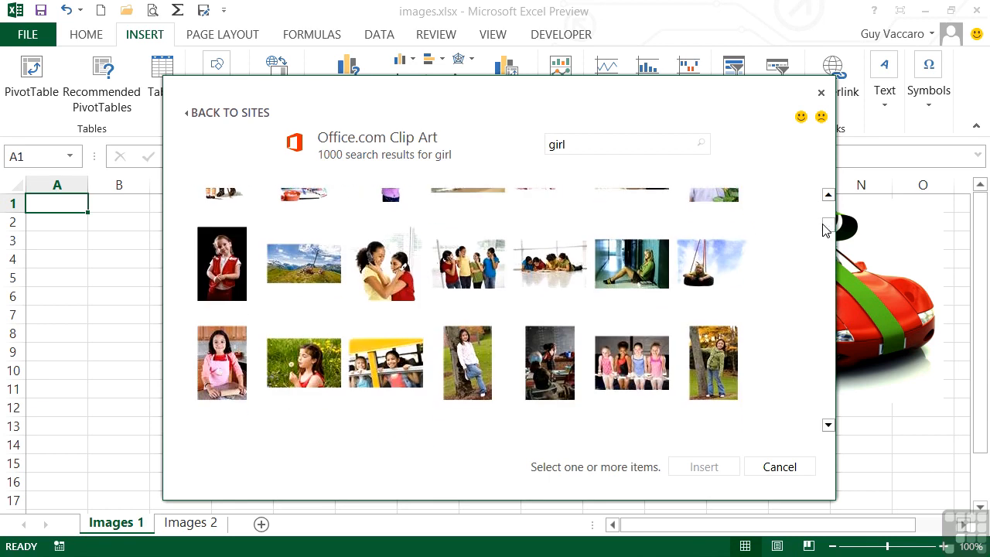
{"action": "scroll", "coordinate": [825, 232], "scroll_direction": "down", "scroll_amount": 10}
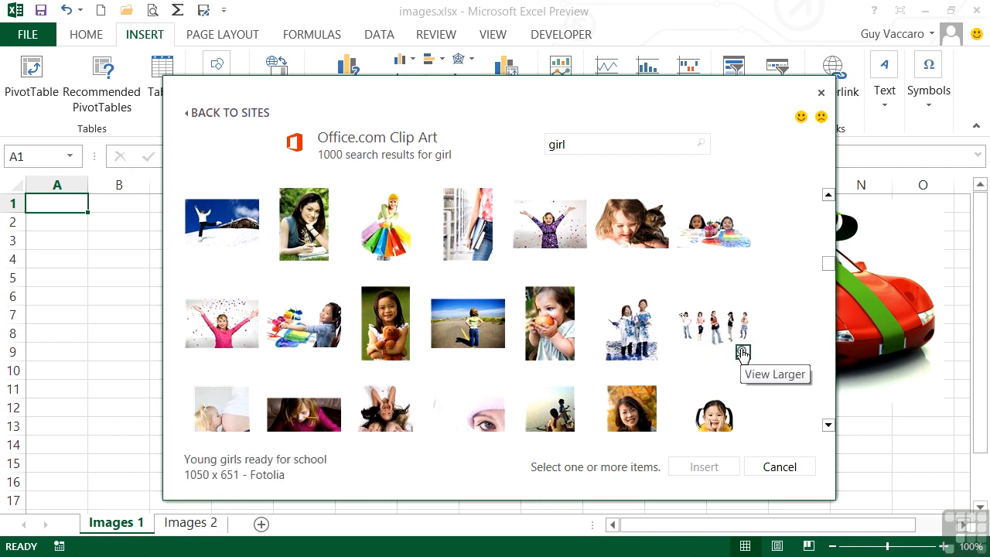
{"action": "left_click", "coordinate": [742, 353]}
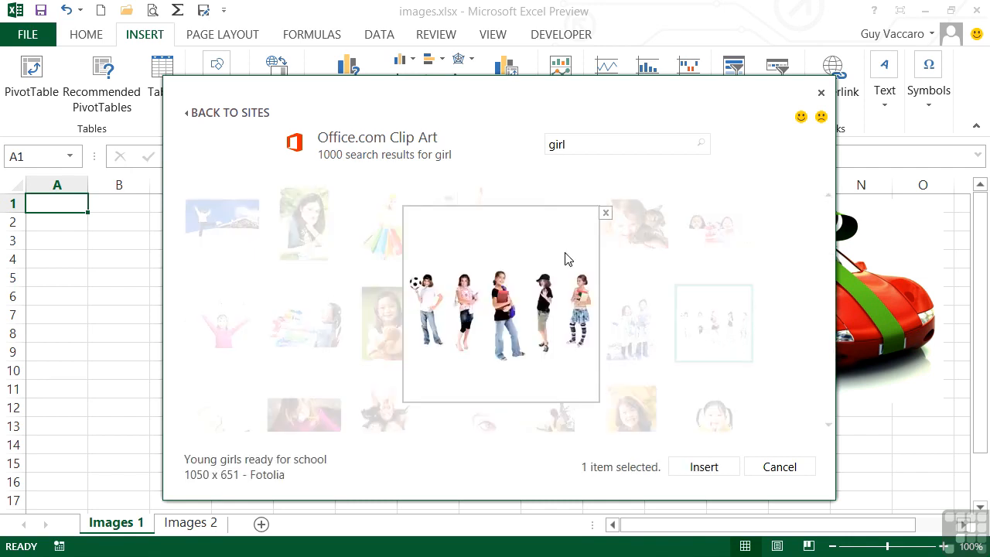
{"action": "left_click", "coordinate": [606, 213]}
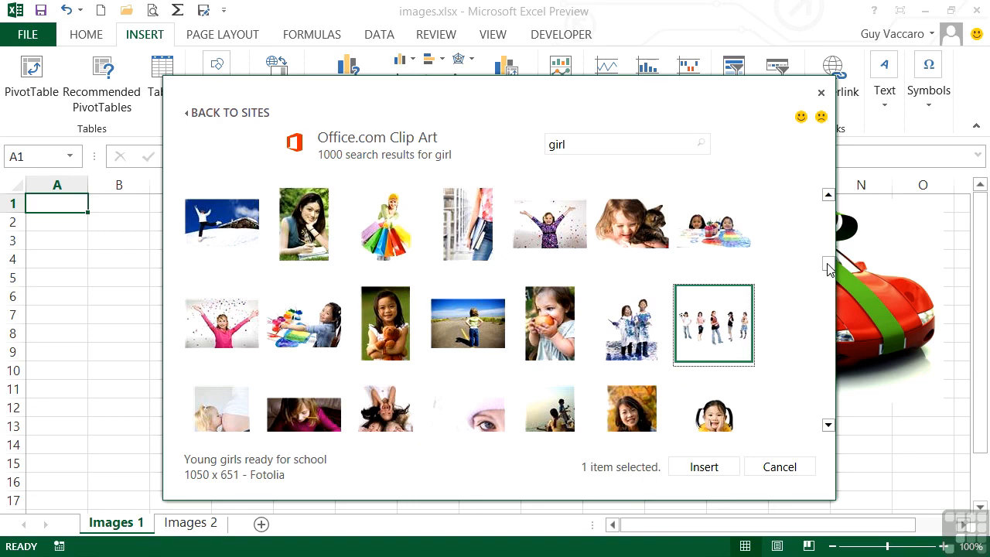
Add the girl jumping a horse over a log and the girl with painted hands to the selection, and insert all selected pictures
{"action": "left_click_drag", "start_coordinate": [828, 264], "coordinate": [828, 267]}
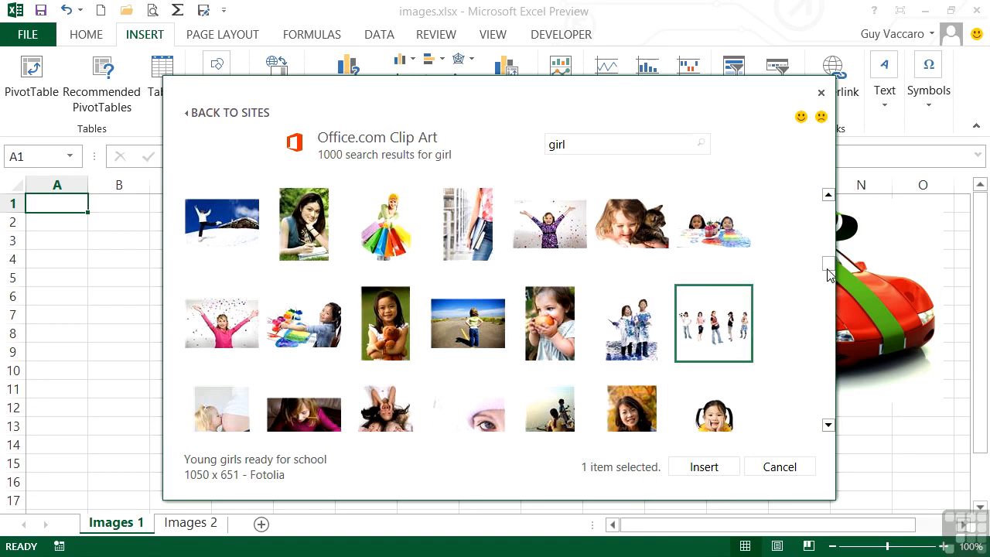
{"action": "left_click", "coordinate": [828, 426]}
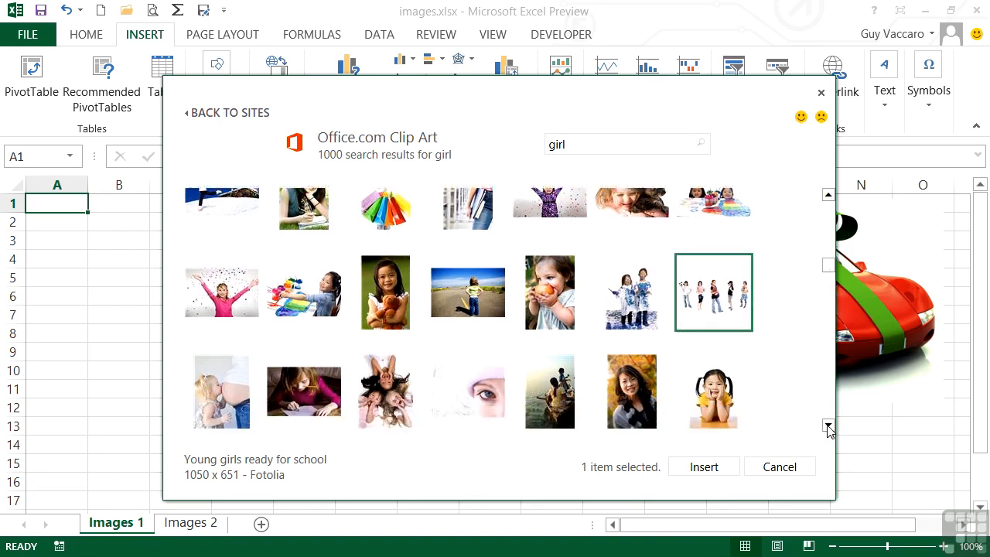
{"action": "left_click", "coordinate": [830, 426]}
{"action": "left_click", "coordinate": [830, 426]}
{"action": "left_click", "coordinate": [830, 427]}
{"action": "left_click", "coordinate": [829, 426]}
{"action": "left_click", "coordinate": [830, 426]}
{"action": "left_click", "coordinate": [829, 426]}
{"action": "left_click", "coordinate": [828, 426]}
{"action": "left_click", "coordinate": [828, 427]}
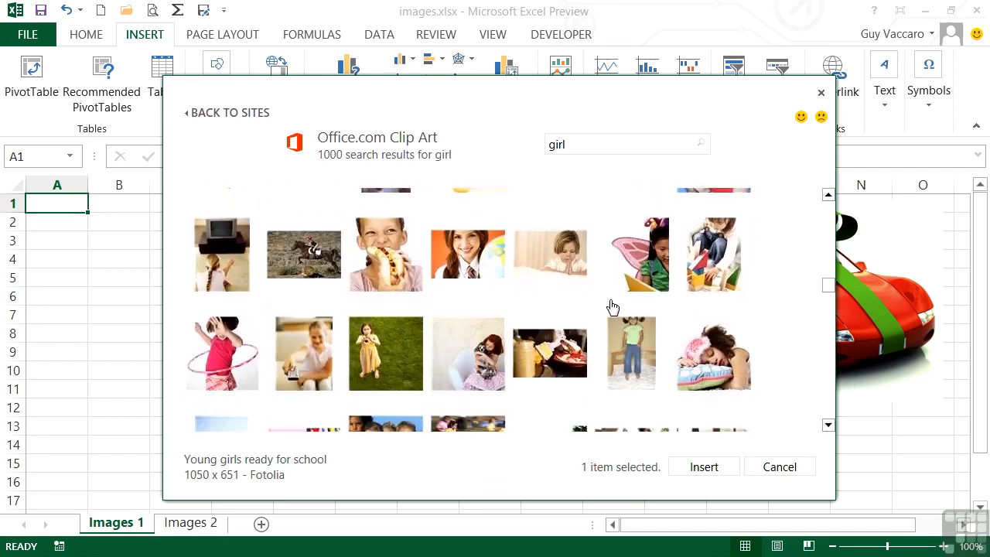
{"action": "left_click", "coordinate": [301, 252]}
{"action": "scroll", "coordinate": [303, 253], "scroll_direction": "up", "scroll_amount": 5}
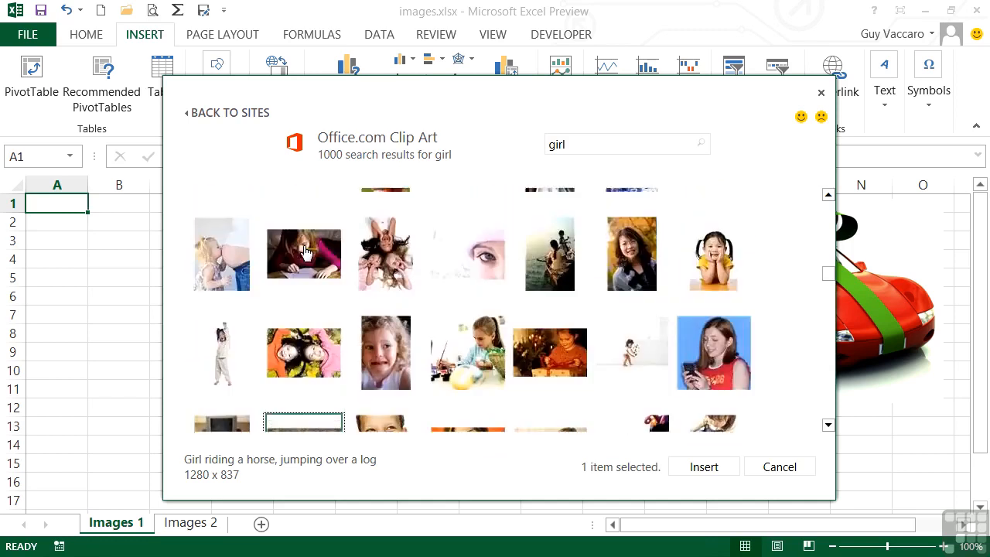
{"action": "left_click", "coordinate": [697, 313]}
{"action": "left_click", "coordinate": [829, 425]}
{"action": "left_click_drag", "start_coordinate": [828, 426], "coordinate": [828, 425]}
{"action": "left_click", "coordinate": [647, 243]}
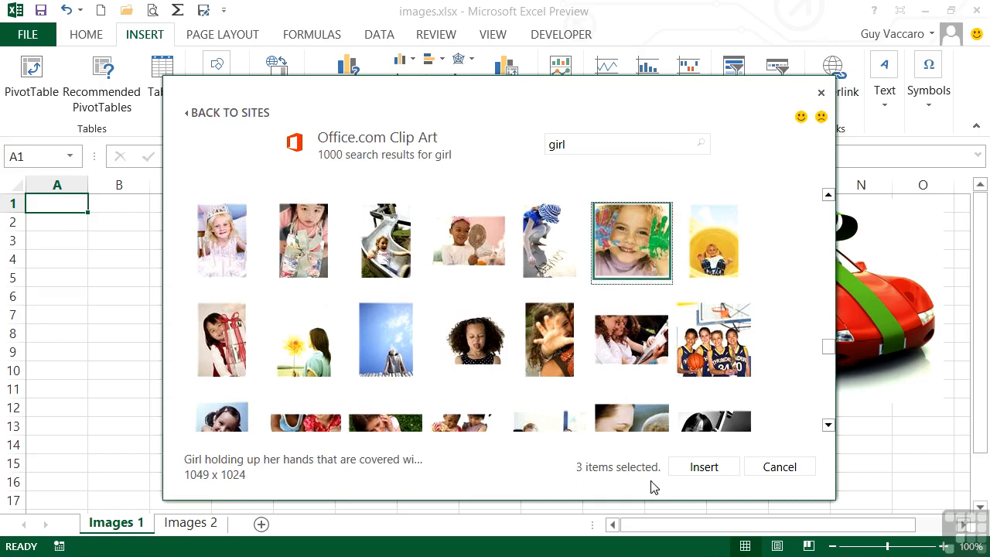
{"action": "left_click", "coordinate": [711, 468]}
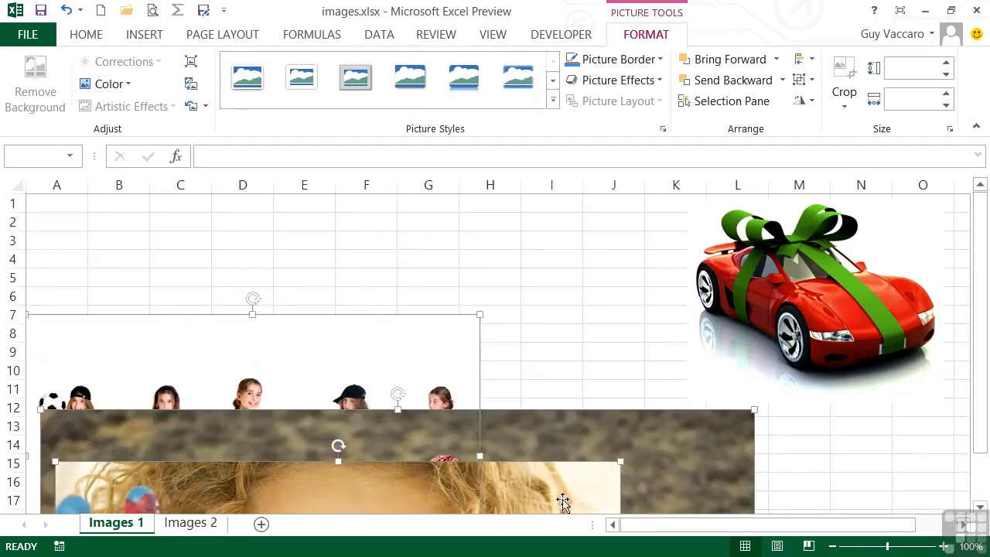
Move the inserted pictures up together and shrink the painted-hands picture proportionally
{"action": "left_click_drag", "start_coordinate": [574, 488], "coordinate": [610, 336]}
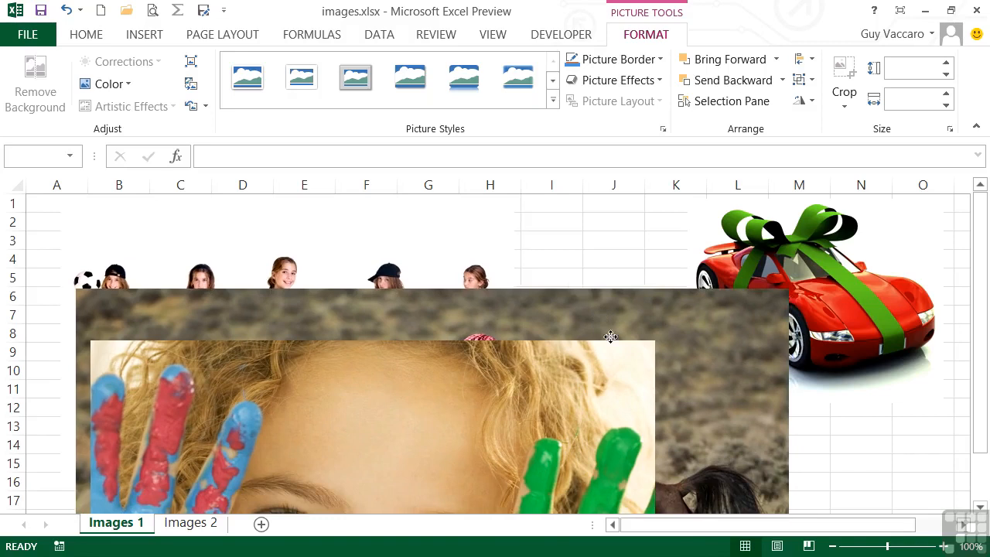
{"action": "left_click", "coordinate": [862, 443]}
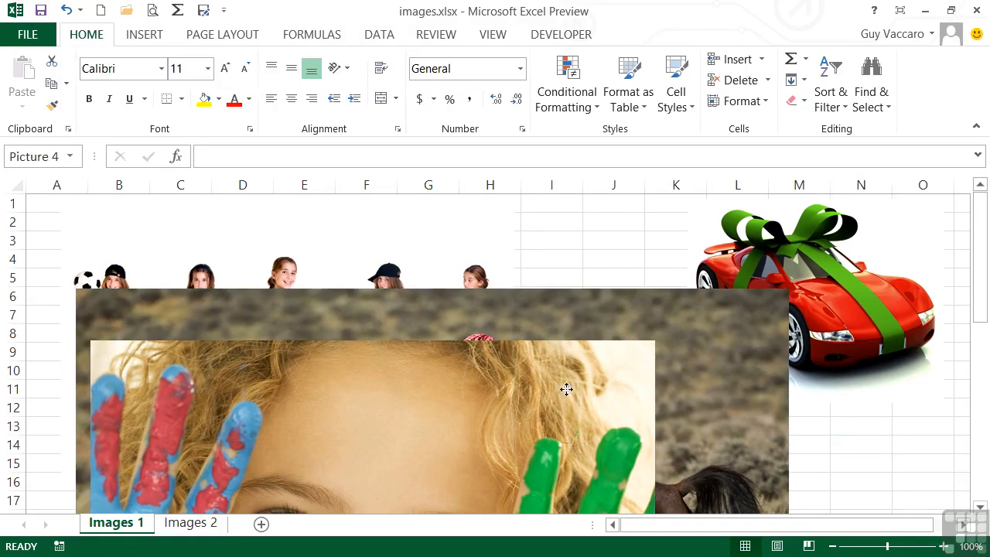
{"action": "left_click", "coordinate": [642, 353]}
{"action": "left_click_drag", "start_coordinate": [655, 341], "coordinate": [485, 475]}
Shrink the horse-riding picture proportionally to about 2.56" by 3.91" and move it towards the car picture
{"action": "left_click", "coordinate": [631, 387]}
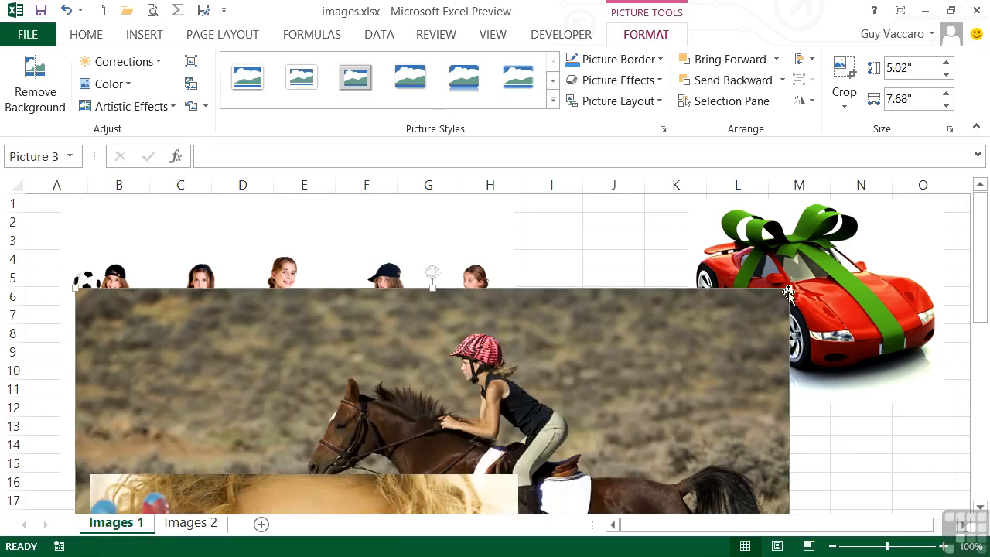
{"action": "left_click_drag", "start_coordinate": [789, 289], "coordinate": [602, 453]}
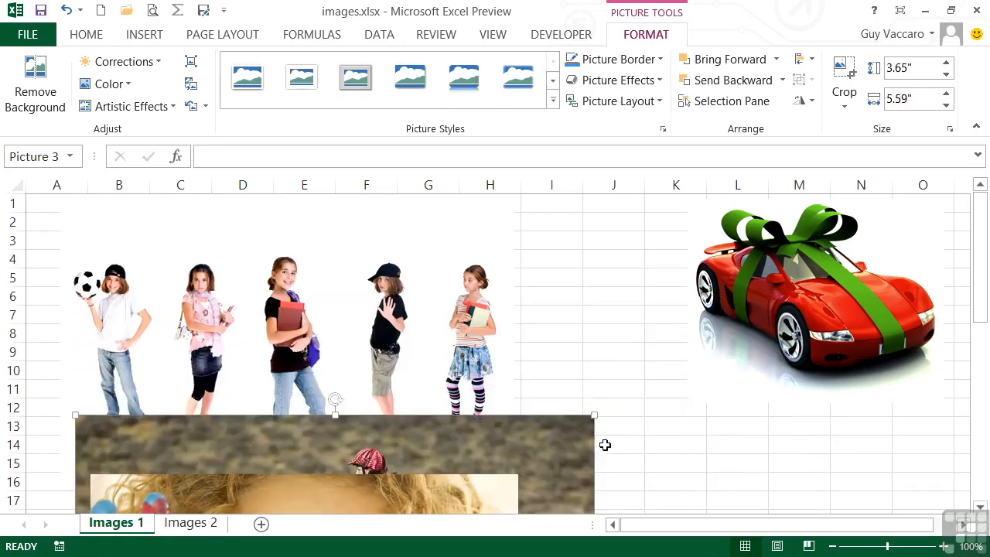
{"action": "left_click_drag", "start_coordinate": [483, 451], "coordinate": [631, 240]}
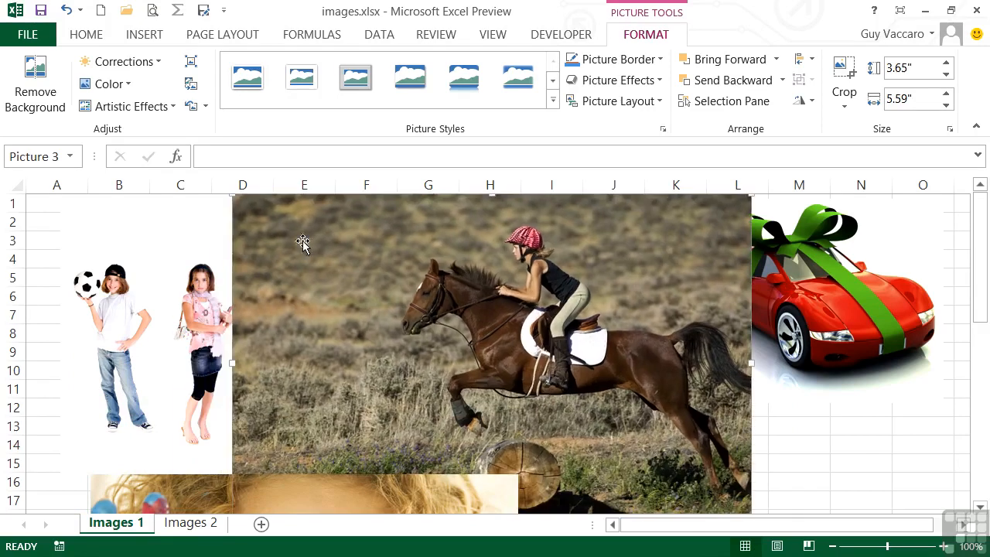
{"action": "left_click_drag", "start_coordinate": [229, 197], "coordinate": [388, 295]}
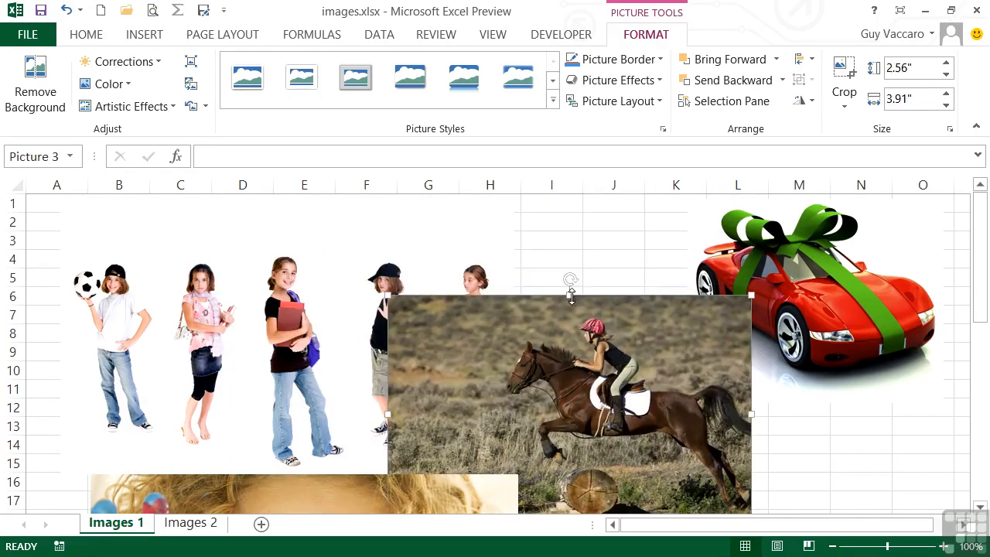
Try reducing only the height of the horse-riding picture, and undo that change
{"action": "left_click_drag", "start_coordinate": [569, 293], "coordinate": [568, 383]}
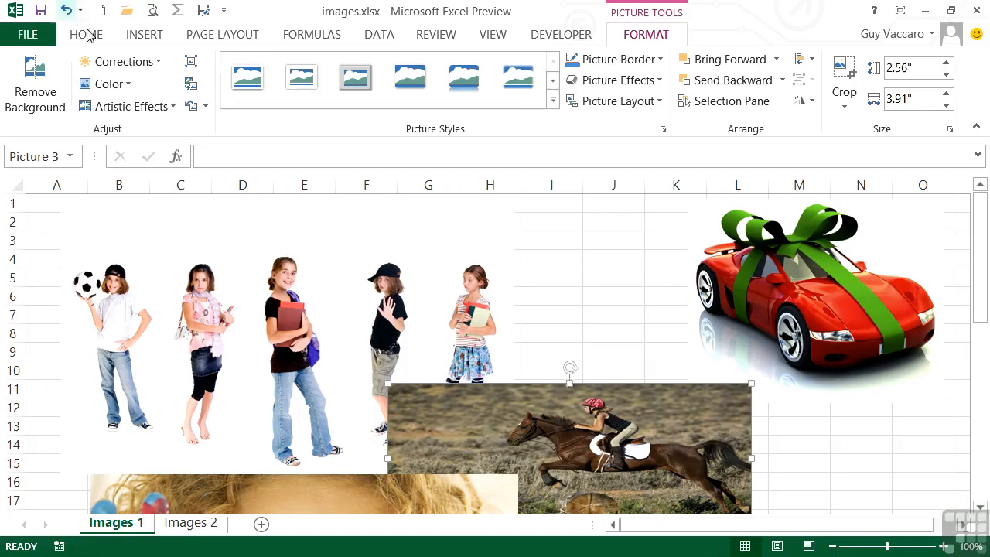
{"action": "left_click", "coordinate": [67, 10]}
Shrink the horse-riding picture further in proportion and place it over columns I to L, against the car picture
{"action": "left_click_drag", "start_coordinate": [386, 296], "coordinate": [535, 388]}
{"action": "left_click_drag", "start_coordinate": [604, 424], "coordinate": [596, 280]}
Shrink the painted-hands picture and place it below the horse picture, and nudge the picture of five girls slightly
{"action": "left_click", "coordinate": [495, 495]}
{"action": "left_click_drag", "start_coordinate": [519, 474], "coordinate": [435, 496]}
{"action": "mouse_move", "coordinate": [428, 505]}
{"action": "left_mouse_down"}
{"action": "mouse_move", "coordinate": [441, 362]}
{"action": "mouse_move", "coordinate": [420, 236]}
{"action": "left_mouse_up"}
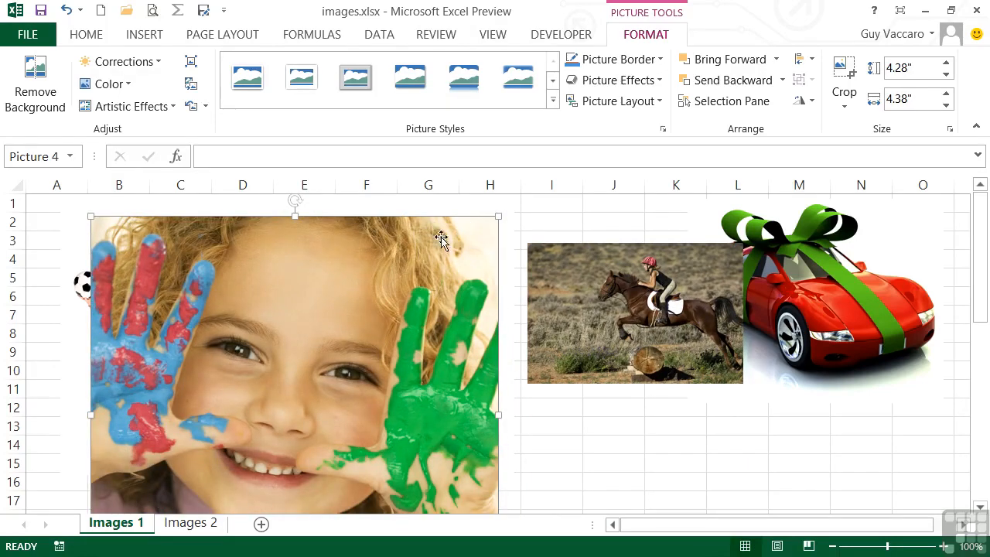
{"action": "left_click_drag", "start_coordinate": [436, 242], "coordinate": [475, 231]}
{"action": "left_click_drag", "start_coordinate": [536, 207], "coordinate": [325, 431]}
{"action": "left_click_drag", "start_coordinate": [182, 394], "coordinate": [572, 319]}
{"action": "left_click_drag", "start_coordinate": [519, 298], "coordinate": [606, 382]}
{"action": "left_click_drag", "start_coordinate": [474, 353], "coordinate": [466, 365]}
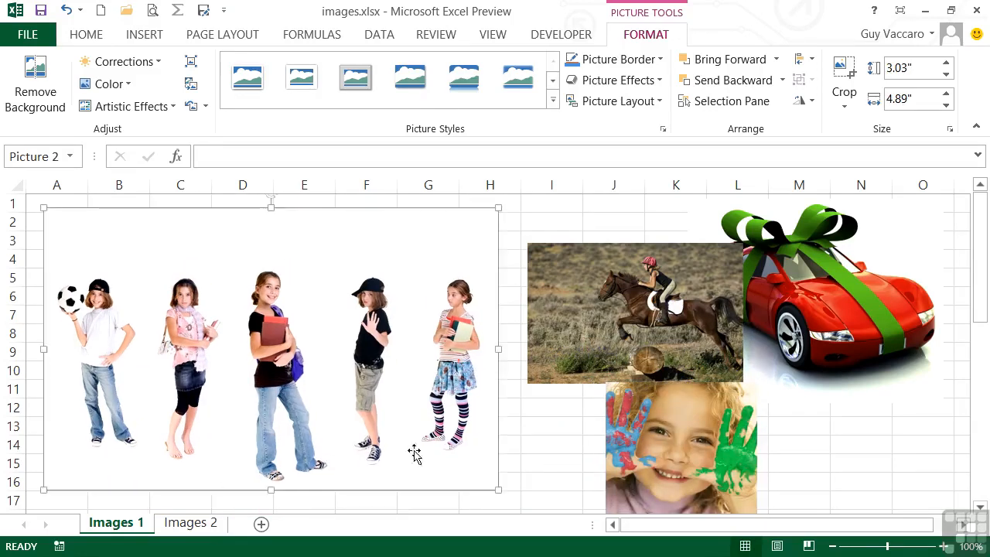
On the Images 2 sheet, search Office.com Clip Art for "boy" and insert the picture of a boy riding a turtle wearing a hat
{"action": "left_click", "coordinate": [203, 524]}
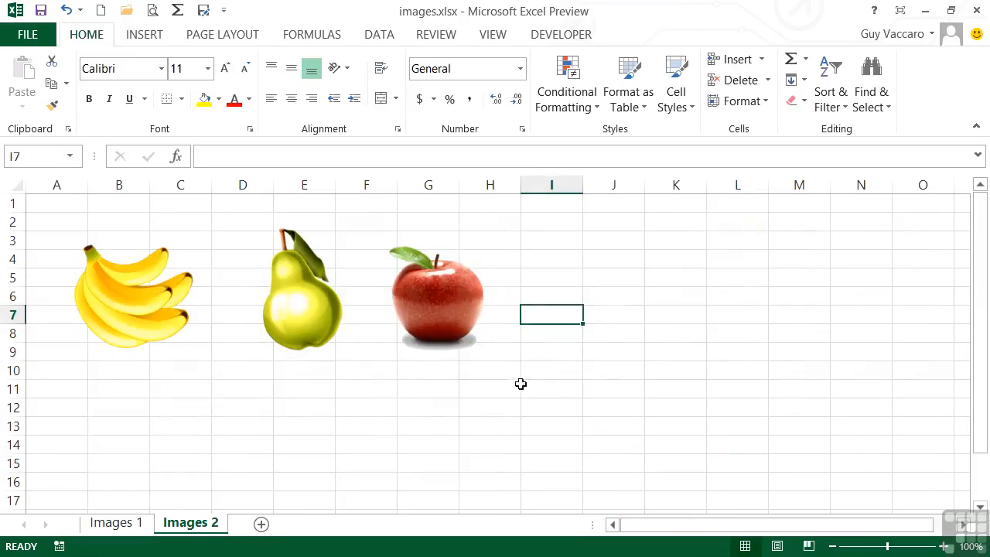
{"action": "left_click", "coordinate": [147, 35]}
{"action": "left_click", "coordinate": [216, 98]}
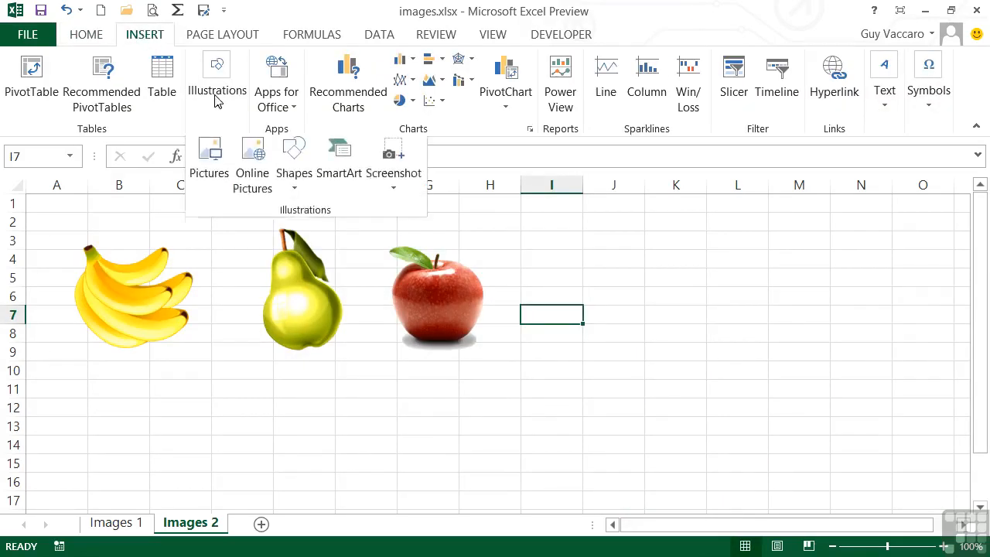
{"action": "left_click", "coordinate": [252, 161]}
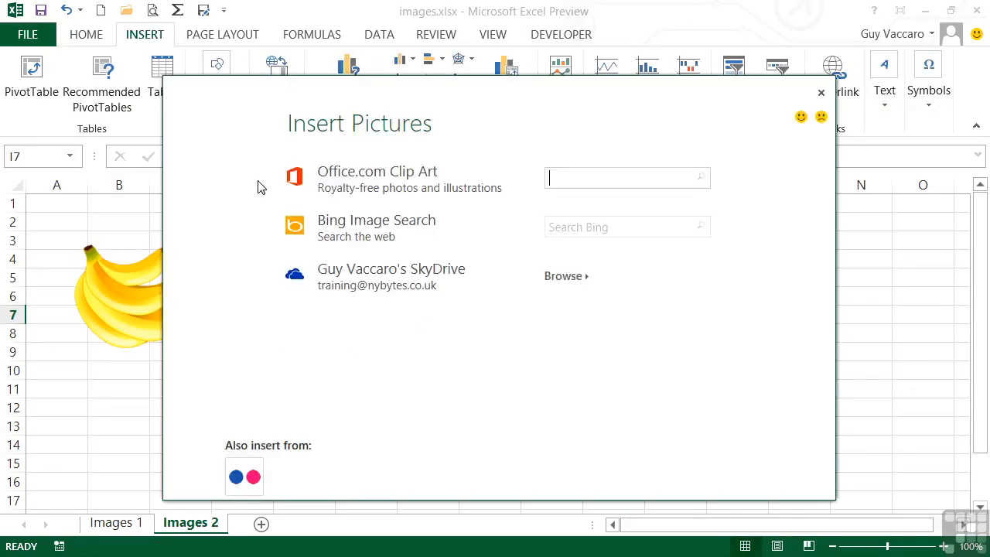
{"action": "left_click", "coordinate": [581, 223]}
{"action": "left_click", "coordinate": [581, 176]}
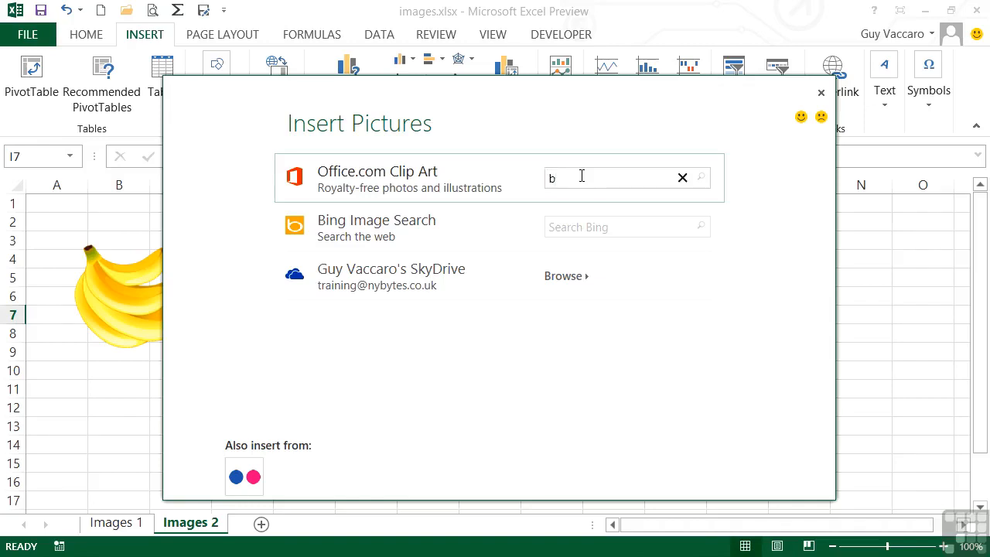
{"action": "type", "text": "boy"}
{"action": "key", "text": "Return"}
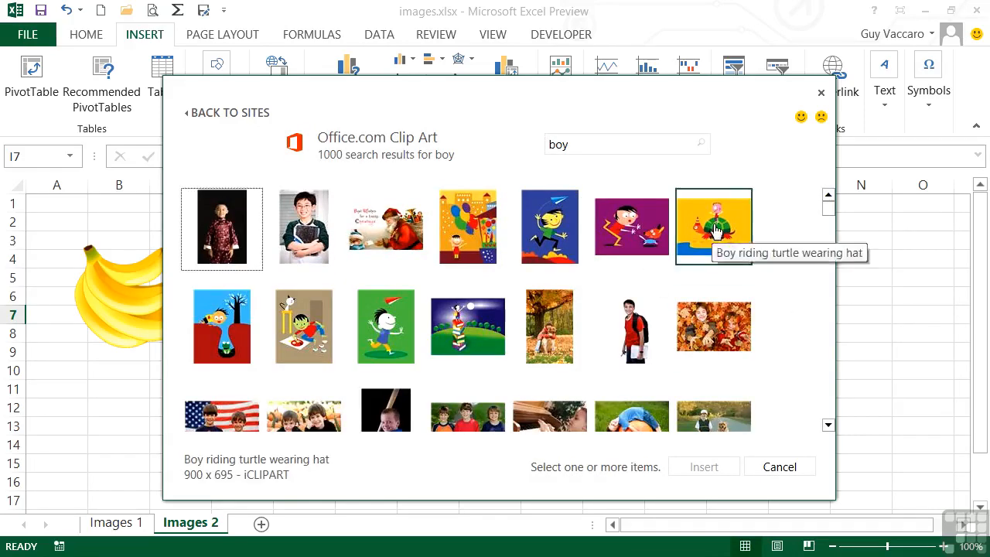
{"action": "left_click", "coordinate": [717, 229]}
{"action": "left_click", "coordinate": [706, 468]}
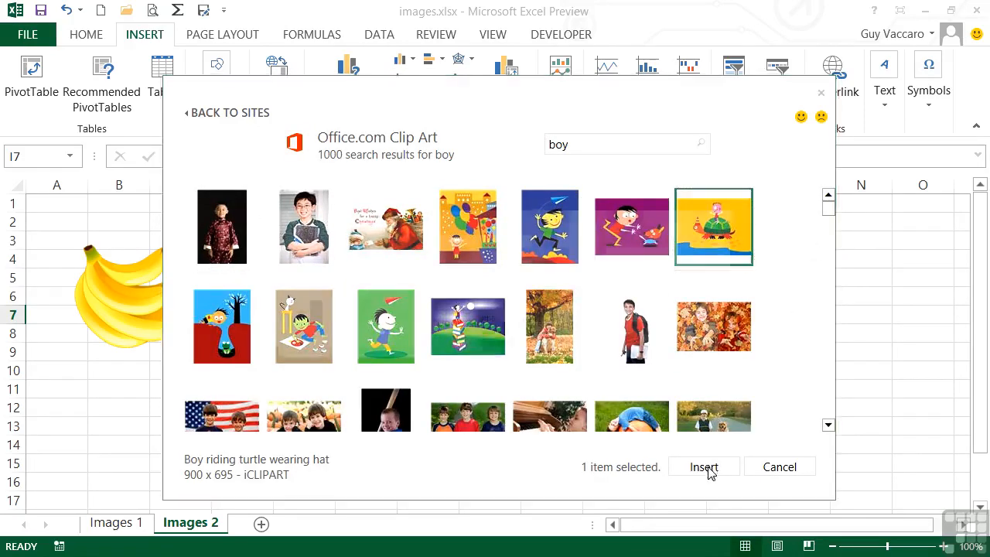
Shrink the boy-on-turtle picture to about 1.75" by 2.27" and place it beside the apple over columns I to L
{"action": "left_click_drag", "start_coordinate": [721, 415], "coordinate": [369, 320]}
{"action": "left_click_drag", "start_coordinate": [167, 209], "coordinate": [400, 422]}
{"action": "left_click_drag", "start_coordinate": [533, 472], "coordinate": [312, 261]}
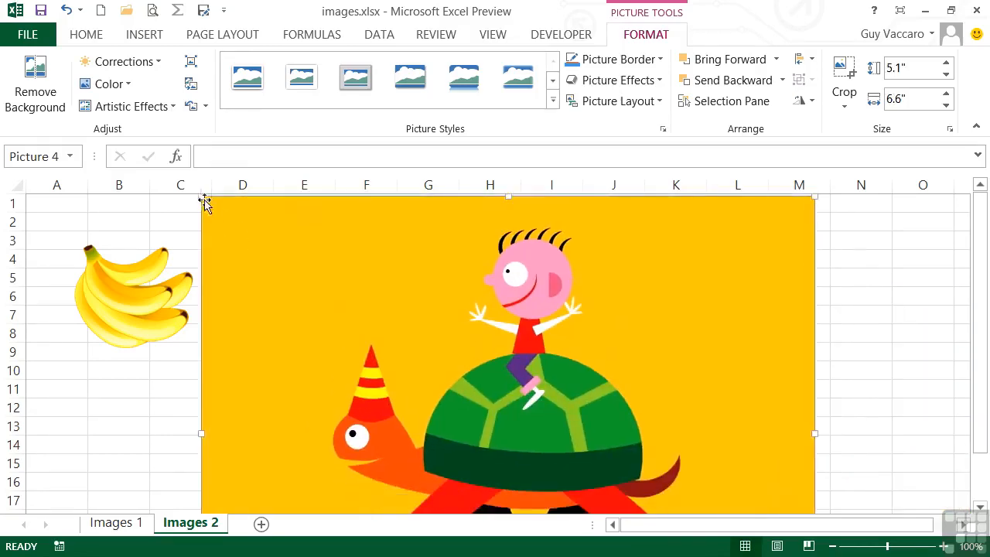
{"action": "left_click_drag", "start_coordinate": [200, 196], "coordinate": [364, 321]}
{"action": "left_click_drag", "start_coordinate": [569, 468], "coordinate": [466, 340]}
{"action": "left_click_drag", "start_coordinate": [712, 194], "coordinate": [609, 271]}
{"action": "scroll", "coordinate": [622, 430], "scroll_direction": "down", "scroll_amount": 2}
{"action": "left_click_drag", "start_coordinate": [612, 430], "coordinate": [543, 366]}
{"action": "left_click_drag", "start_coordinate": [263, 372], "coordinate": [343, 323]}
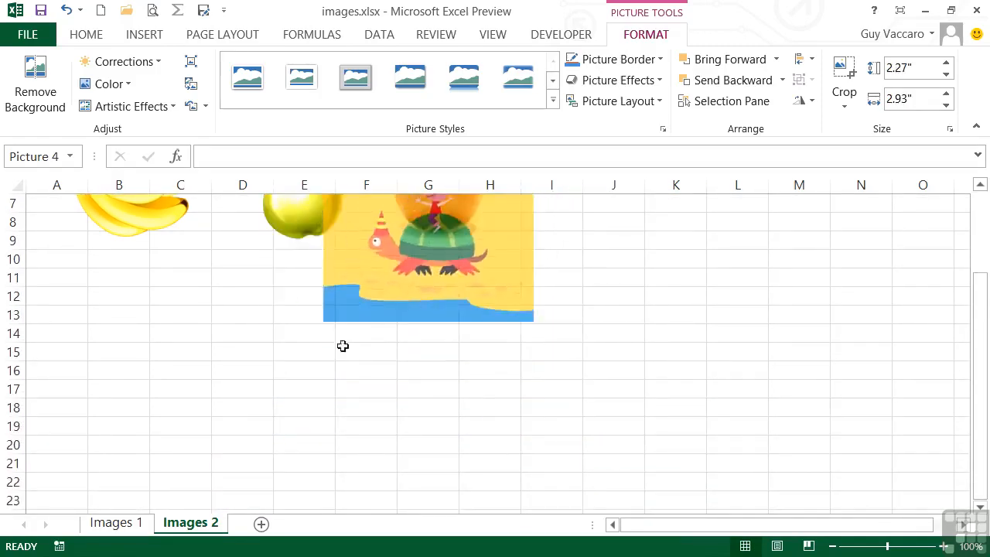
{"action": "scroll", "coordinate": [503, 446], "scroll_direction": "up", "scroll_amount": 2}
{"action": "left_click_drag", "start_coordinate": [450, 371], "coordinate": [664, 317]}
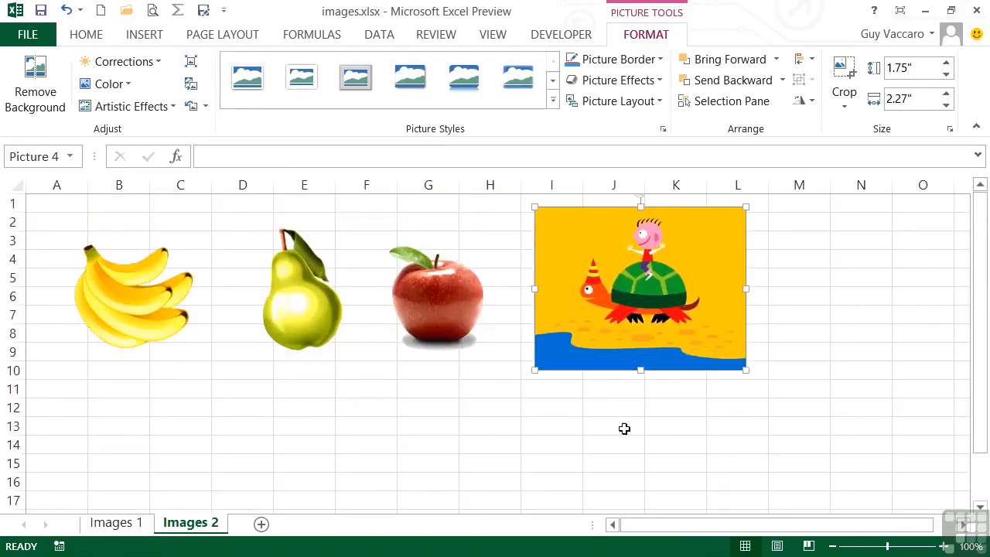